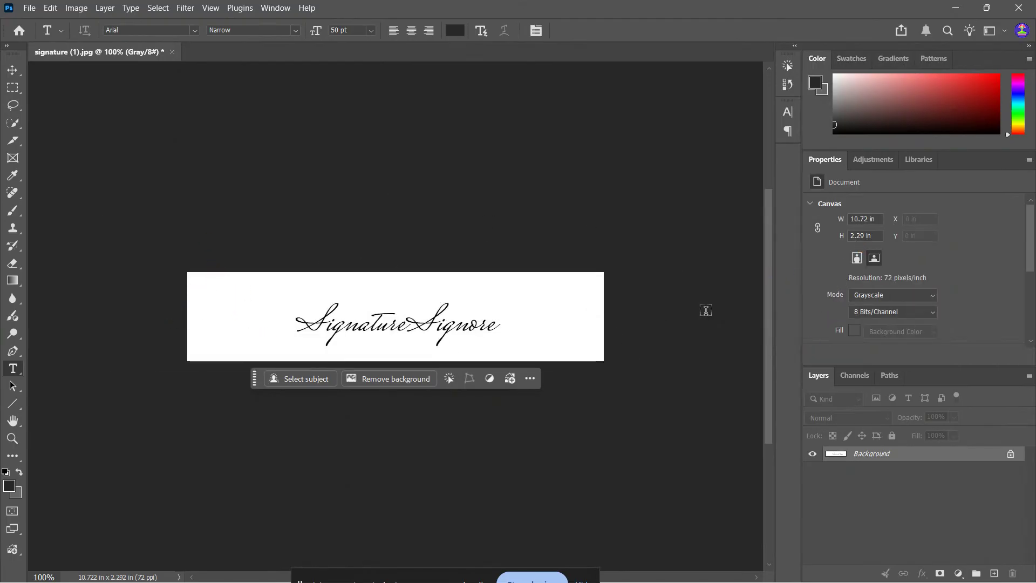
Unlock the Background layer so it becomes a regular editable layer, and deselect it
key("v")
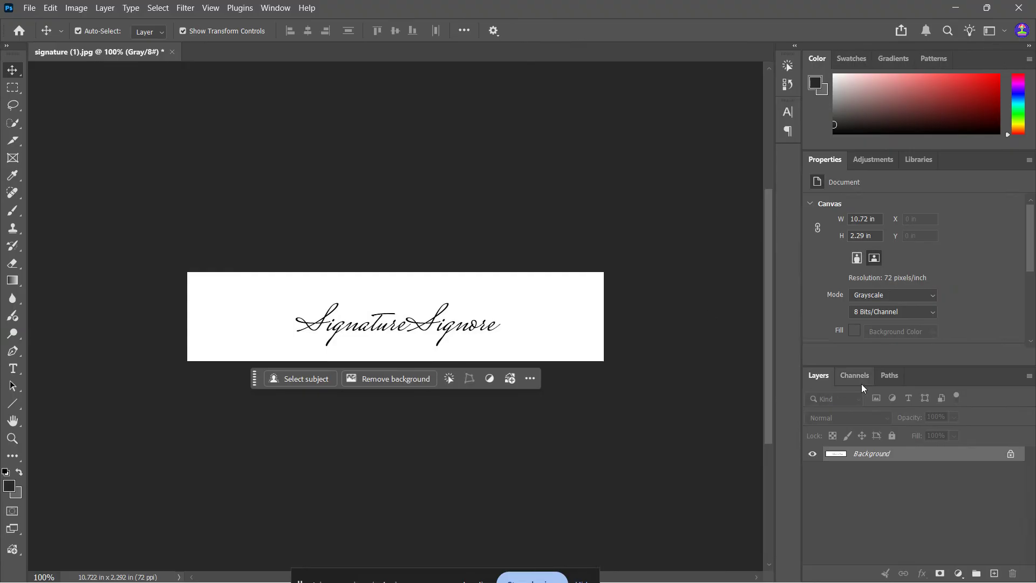
left_click(1011, 454)
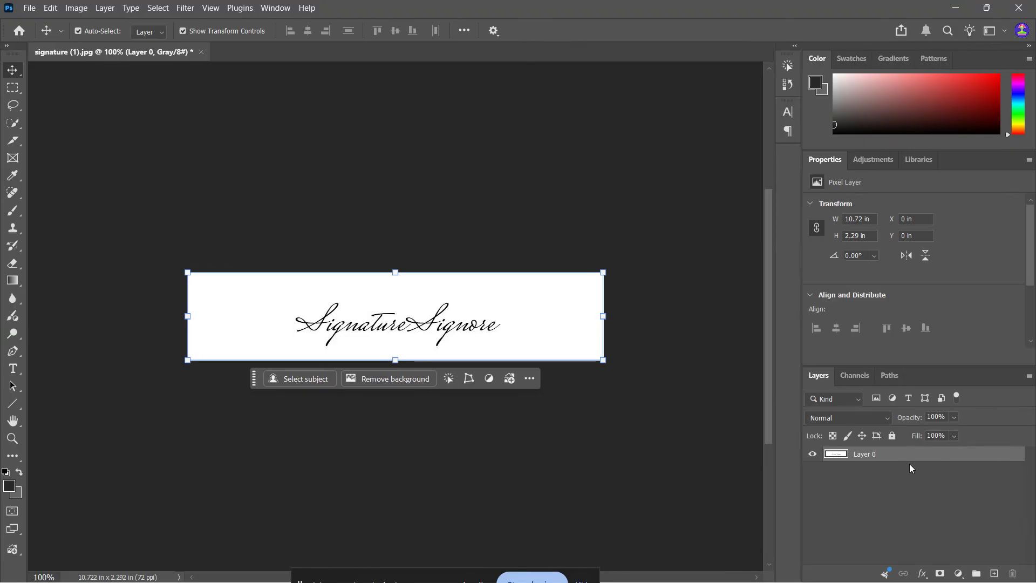
left_click(726, 420)
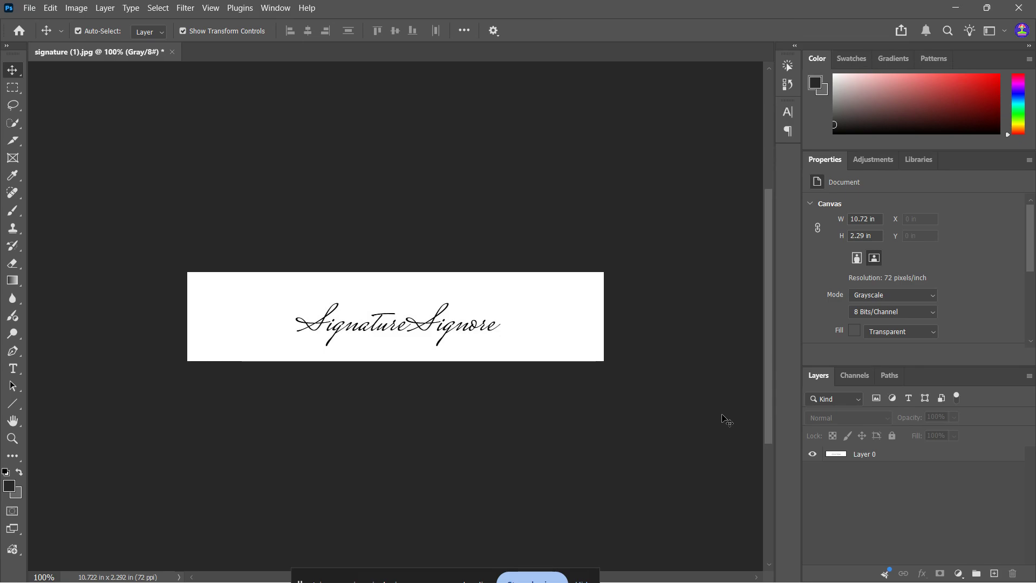
left_click(30, 8)
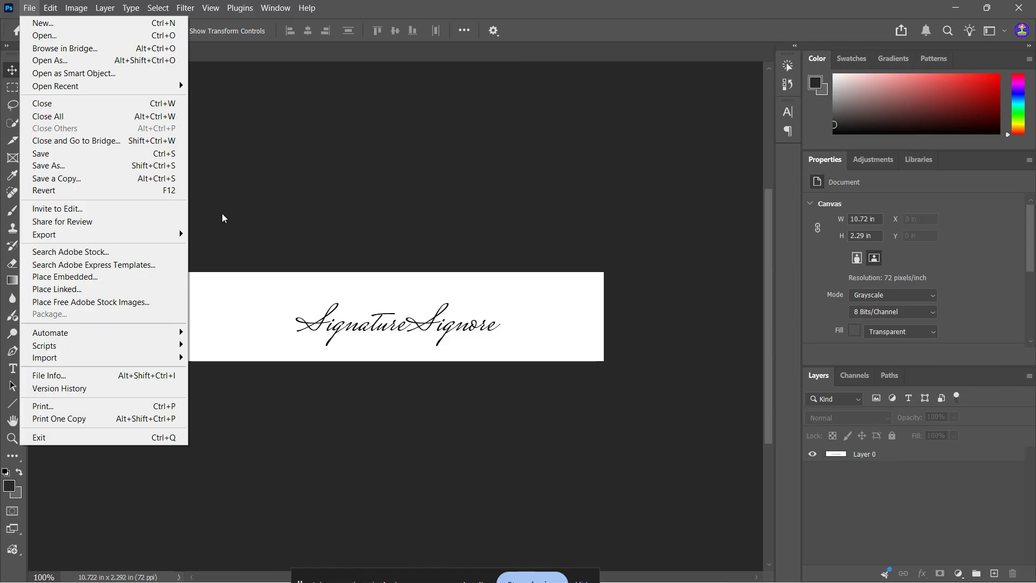
left_click(561, 343)
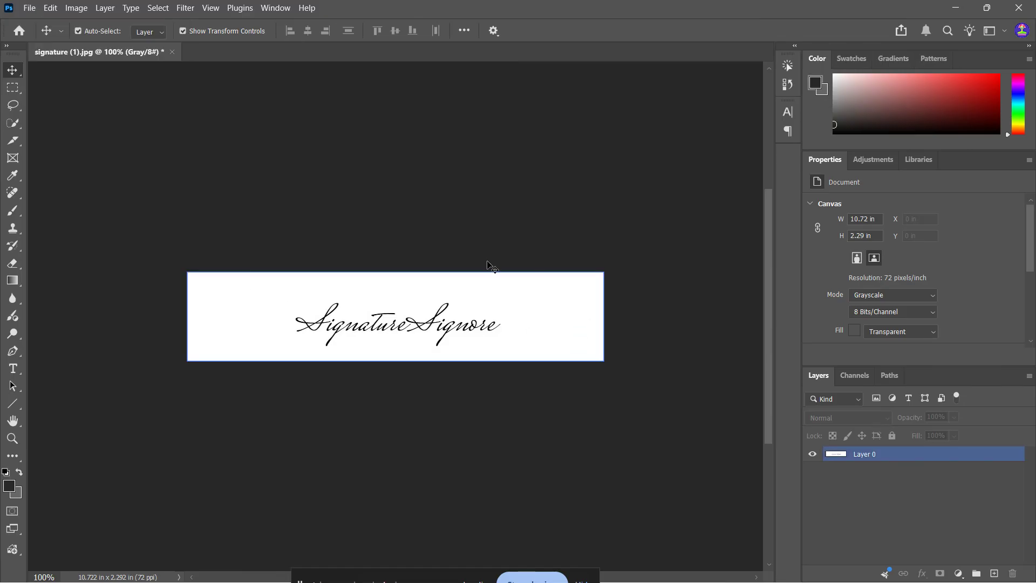
left_click(365, 372)
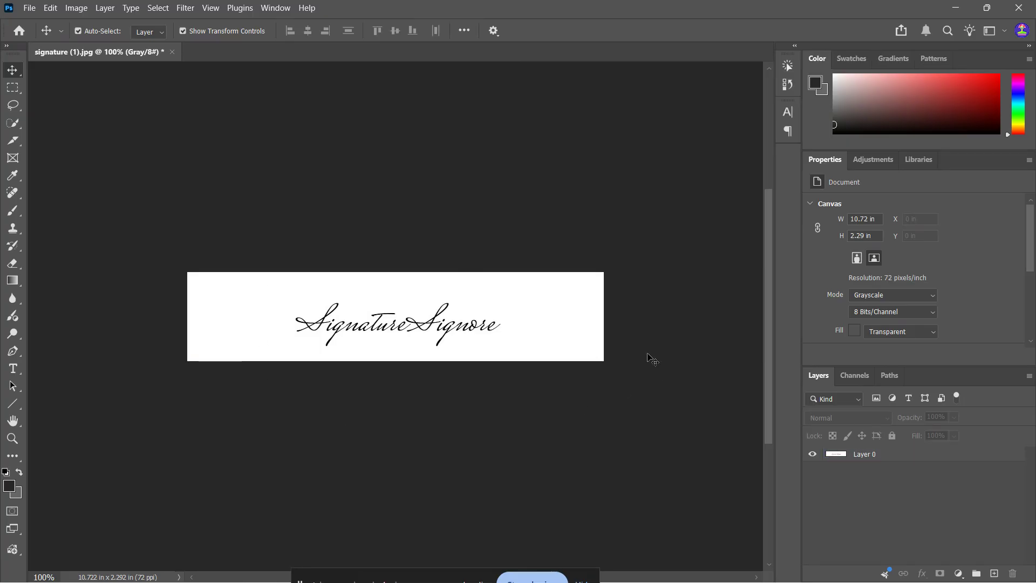
Increase the signature layer's contrast with Levels, raising the black input level and setting the white input level to 229
left_click(866, 454)
key("ctrl+l")
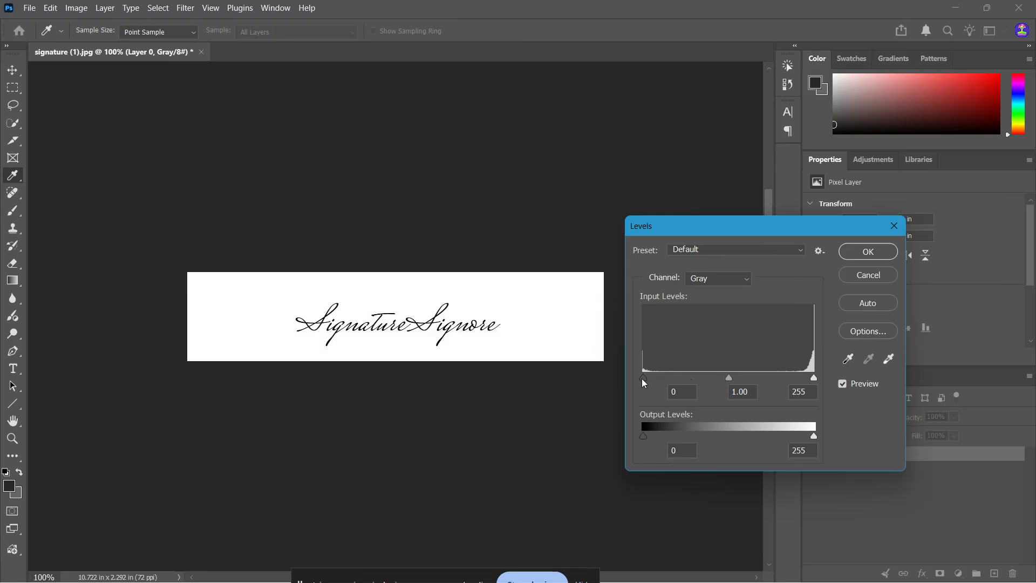
left_click_drag(642, 378, 695, 377)
left_click_drag(813, 377, 778, 376)
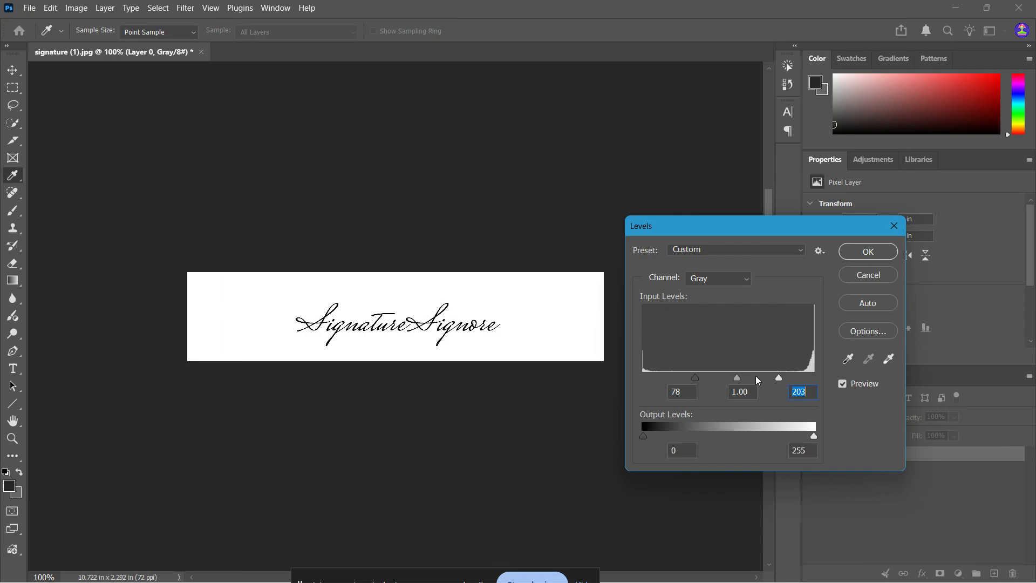
mouse_move(695, 378)
left_mouse_down()
mouse_move(722, 378)
mouse_move(694, 377)
left_mouse_up()
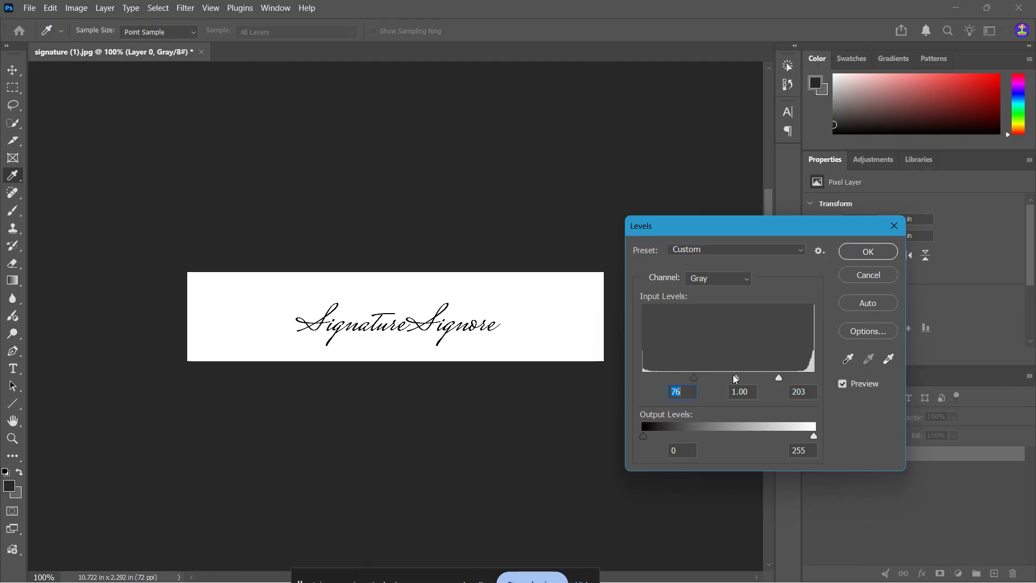
left_click_drag(779, 378, 796, 378)
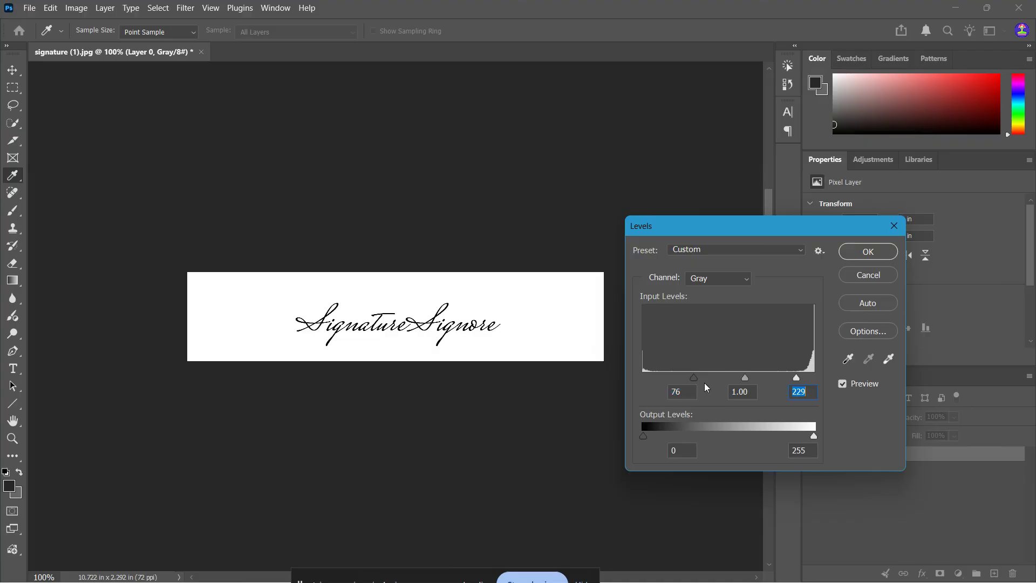
left_click_drag(696, 378, 675, 376)
left_click(870, 252)
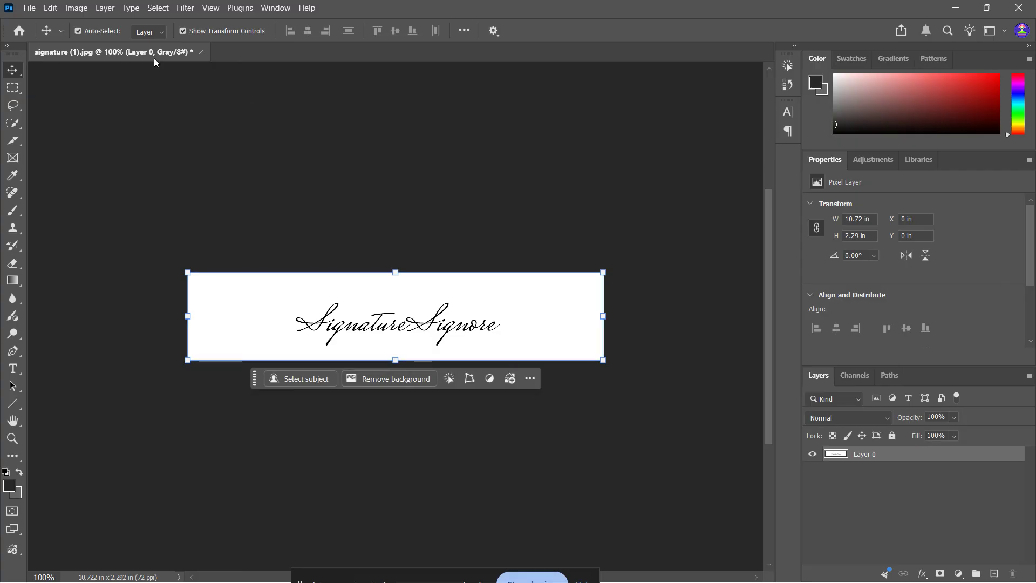
Select the signature strokes with Color Range set to Shadows and copy the selection to a new layer
left_click(158, 7)
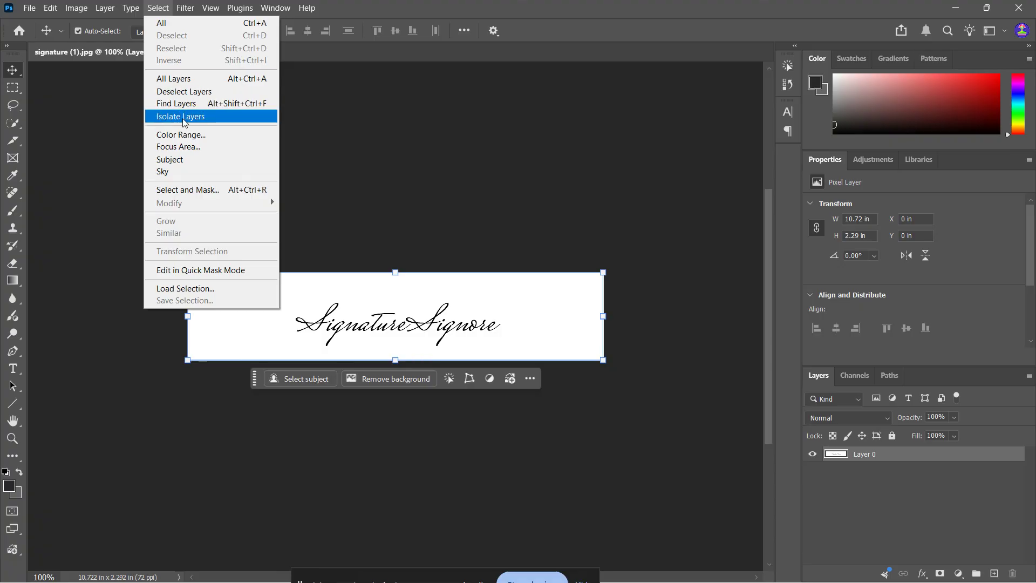
left_click(188, 134)
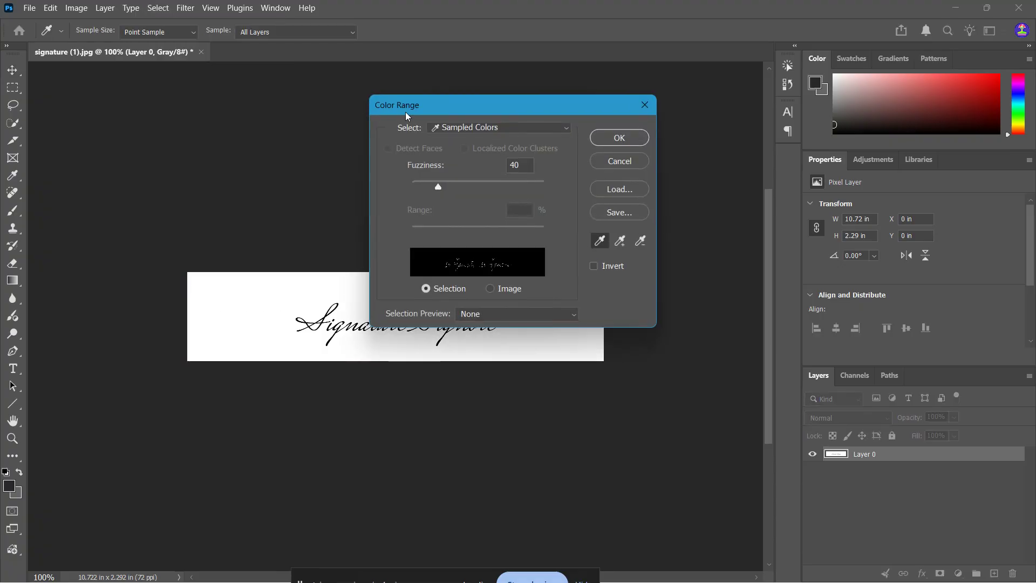
left_click_drag(423, 112, 703, 142)
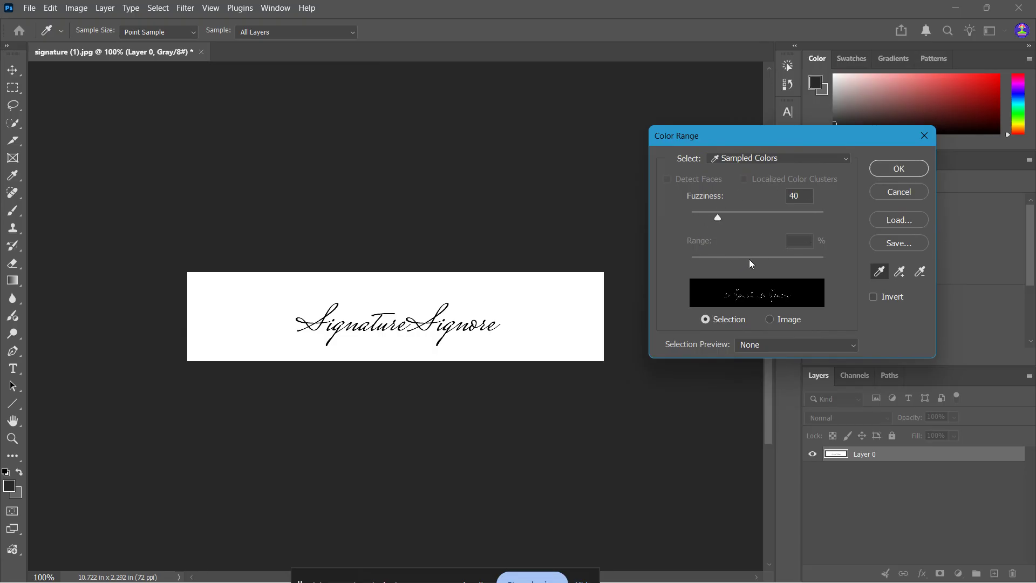
left_click(846, 154)
left_click(814, 215)
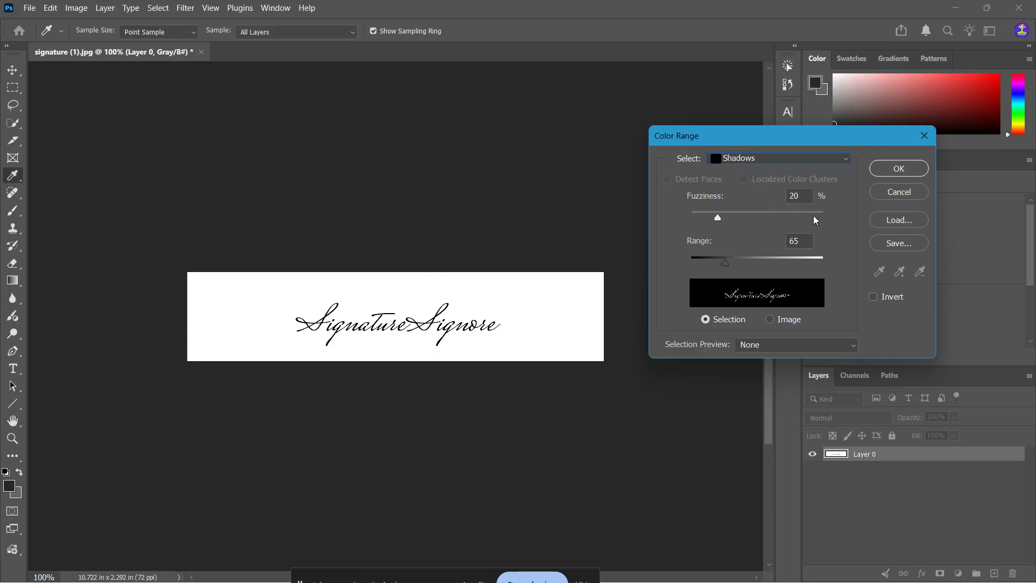
left_click(899, 168)
key("v")
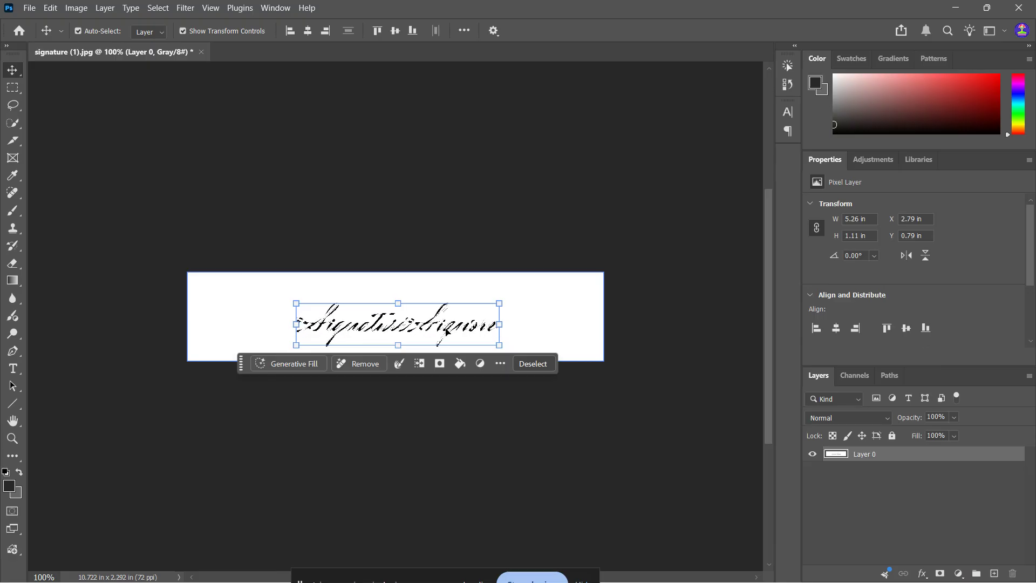
key("ctrl+j")
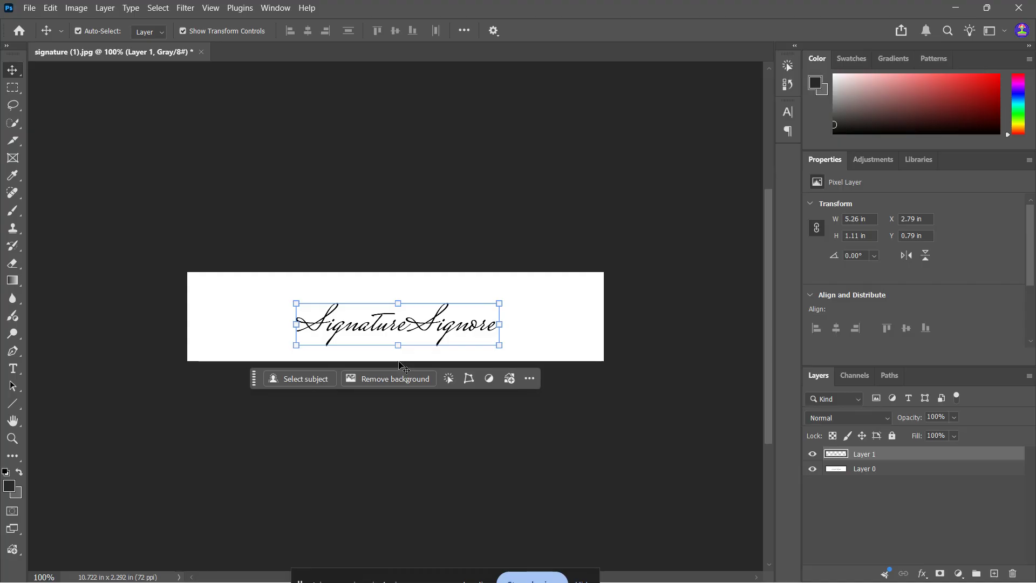
Hide Layer 0 with the white background, leaving only the extracted signature layer visible
left_click_drag(409, 338, 458, 330)
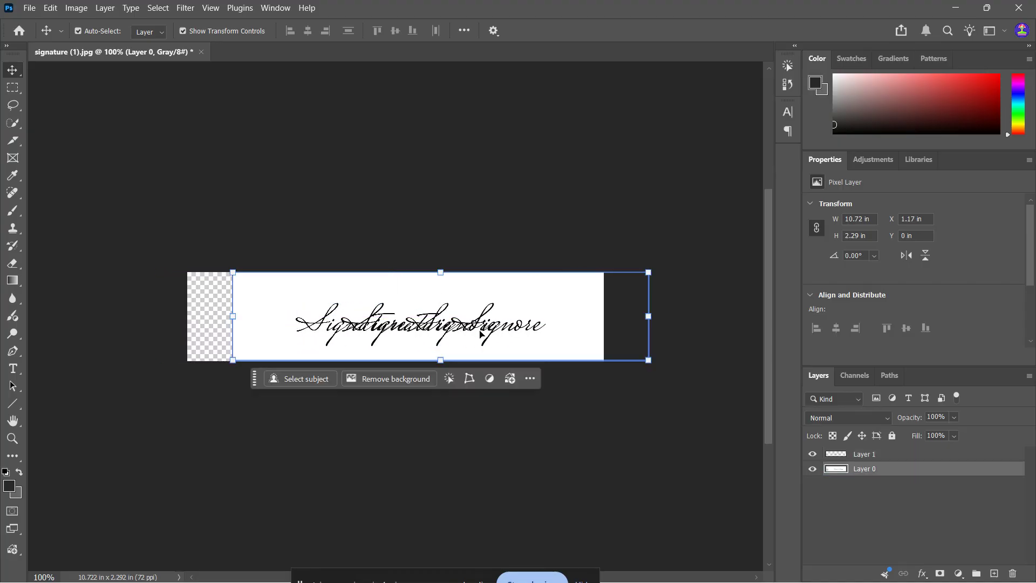
key("ctrl+z")
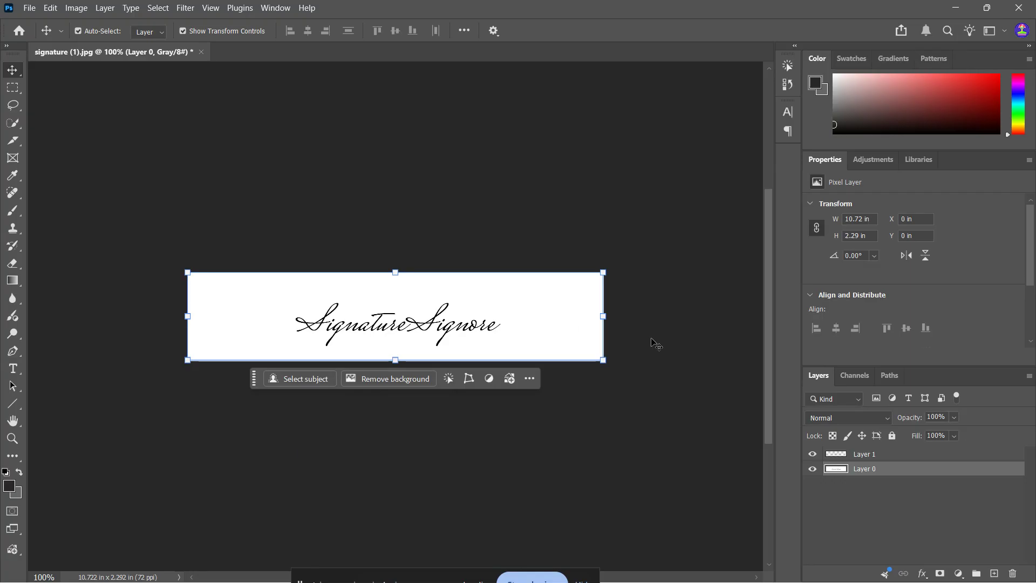
left_click(834, 454)
left_click(885, 470)
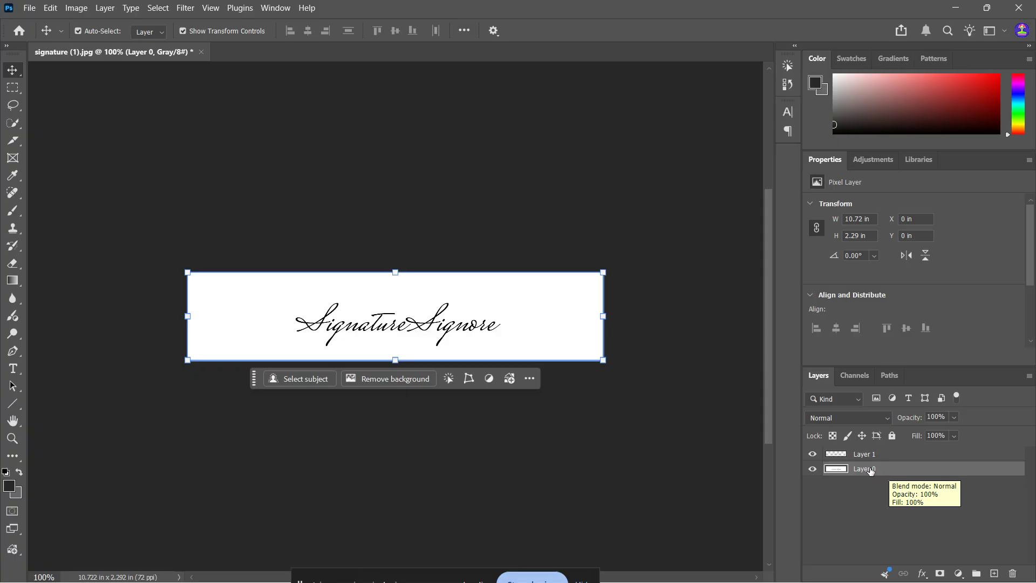
left_click(813, 468)
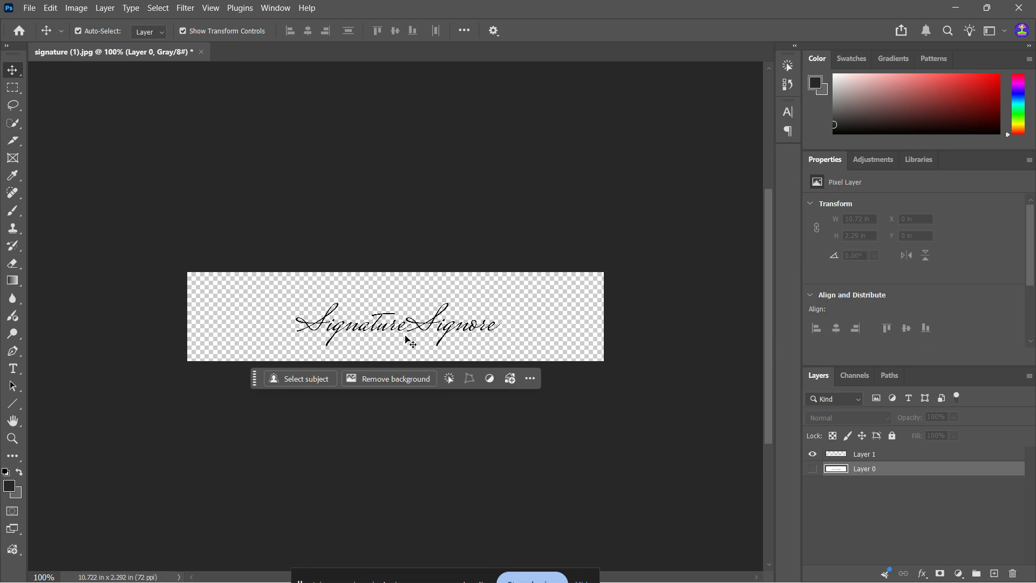
Try scaling down the extracted signature layer, undo the resize and examine its edges on the transparent background
left_click(447, 343)
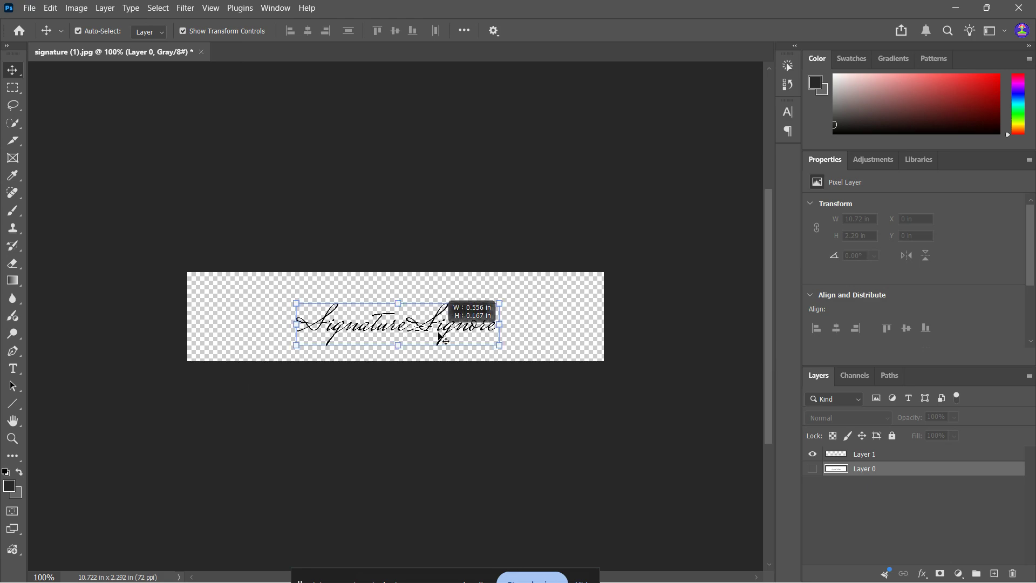
left_click(447, 343)
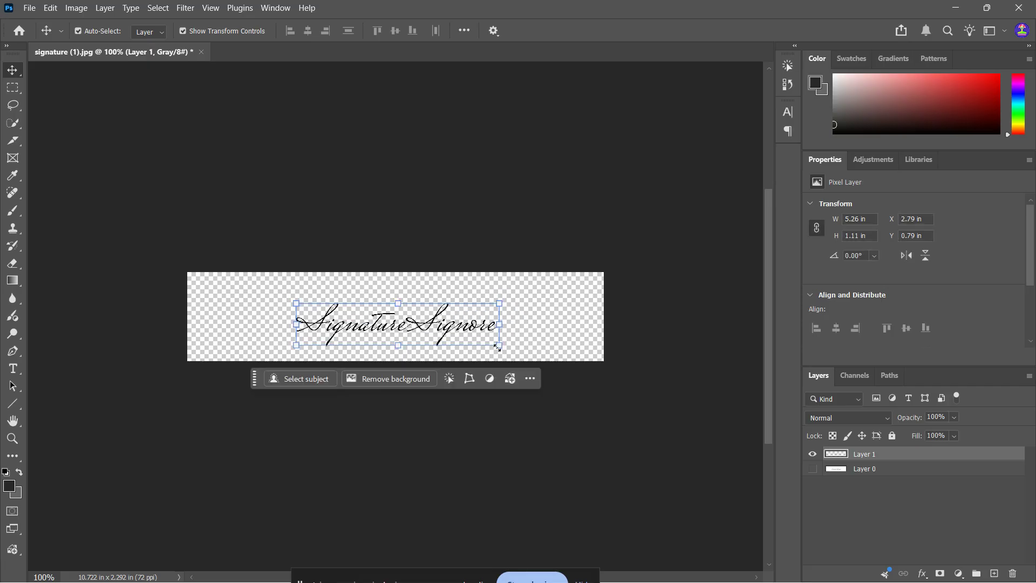
mouse_move(498, 347)
left_mouse_down()
mouse_move(510, 351)
mouse_move(493, 342)
left_mouse_up()
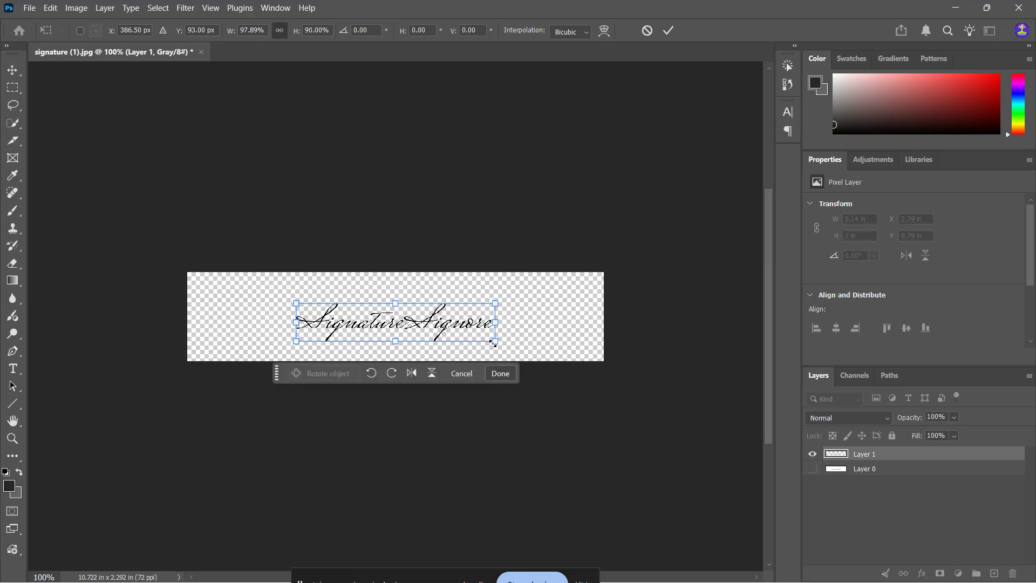
key("ctrl+z")
key("ctrl+0")
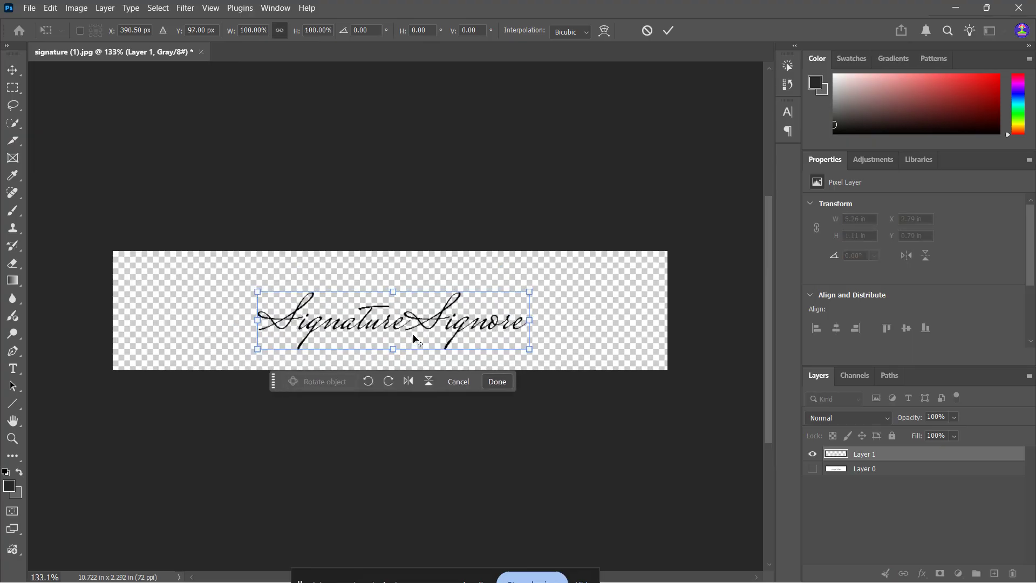
scroll(402, 281, "up", 3)
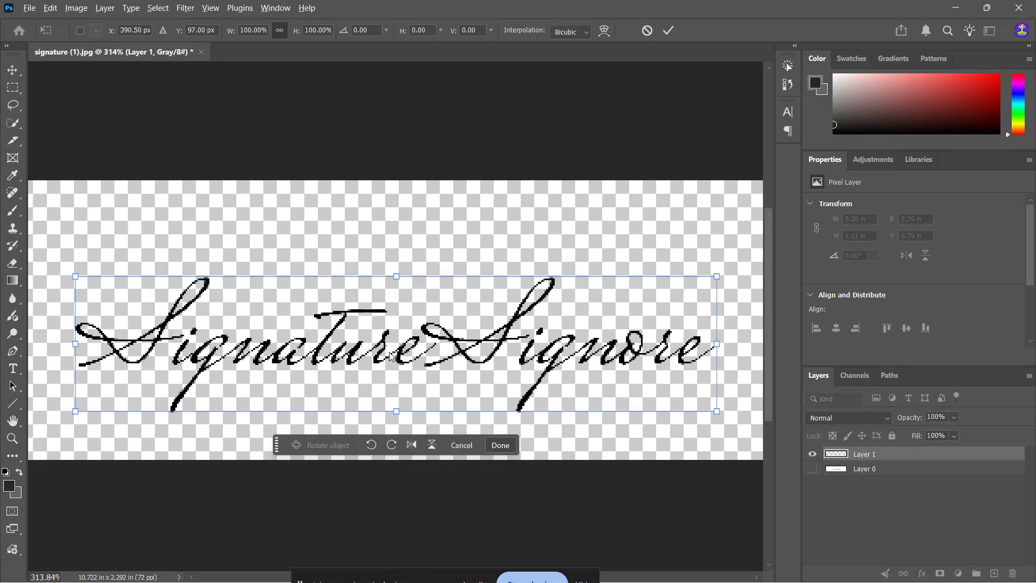
scroll(354, 507, "down", 4)
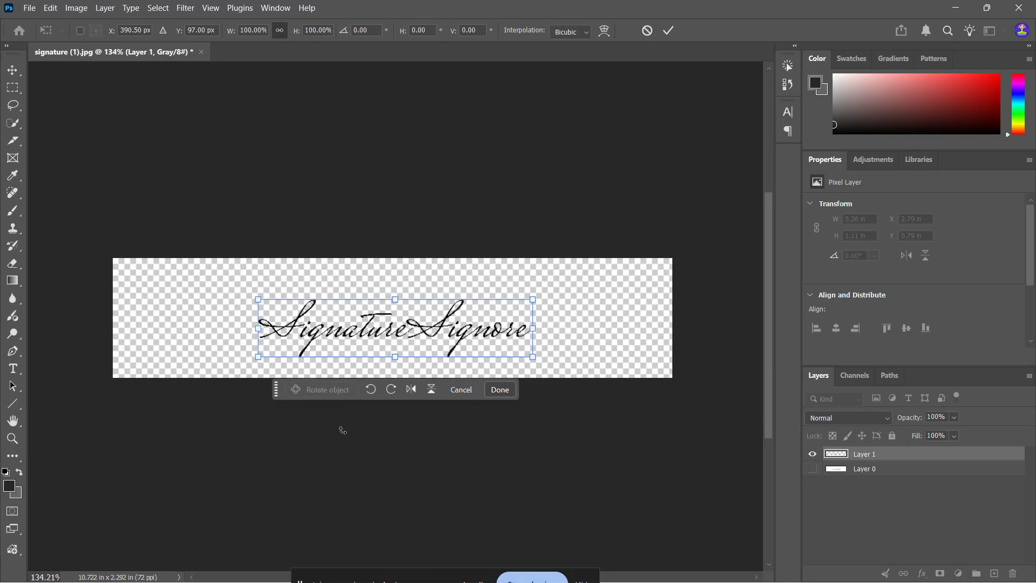
Start saving a copy of the document, applying the pending transformation
left_click(30, 8)
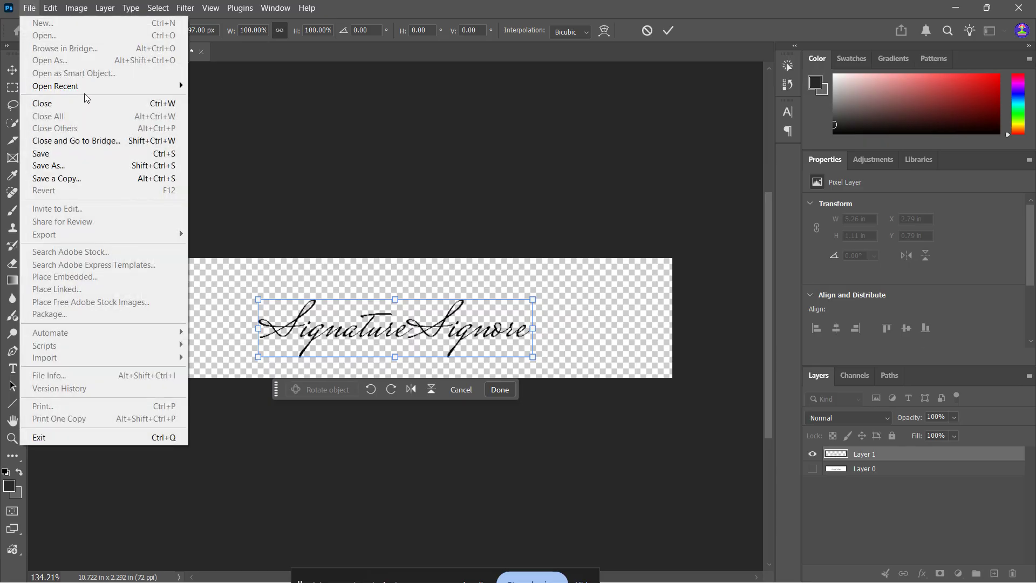
left_click(96, 178)
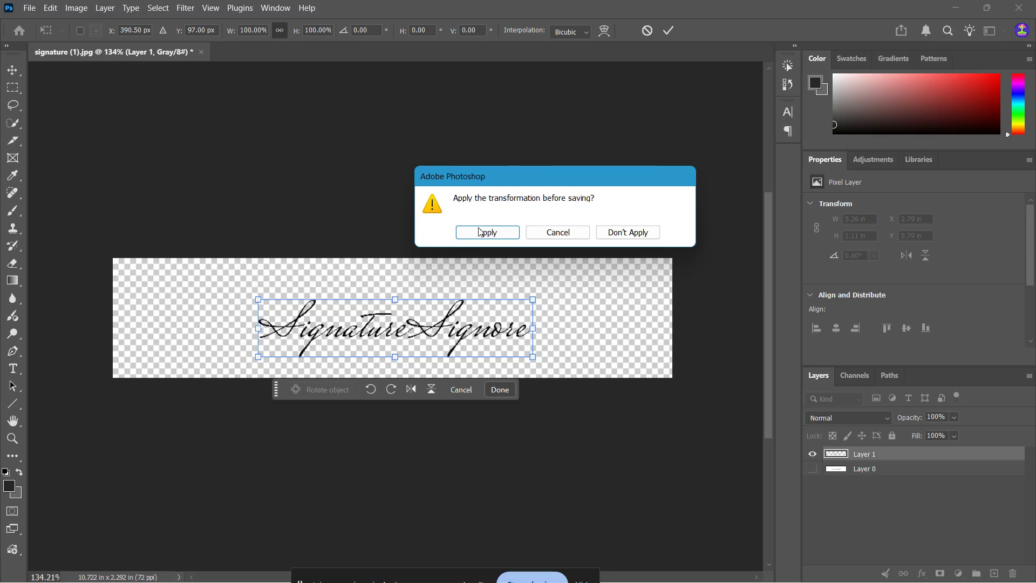
left_click(487, 236)
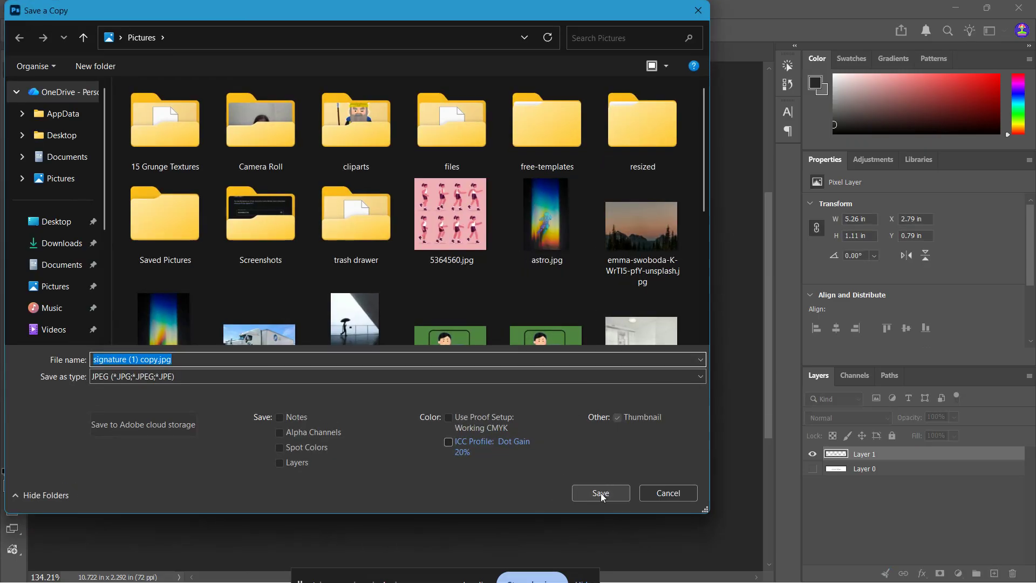
Save the copy in the Pictures folder as signature (1) copy.png in PNG format with the large file size option
left_click(317, 375)
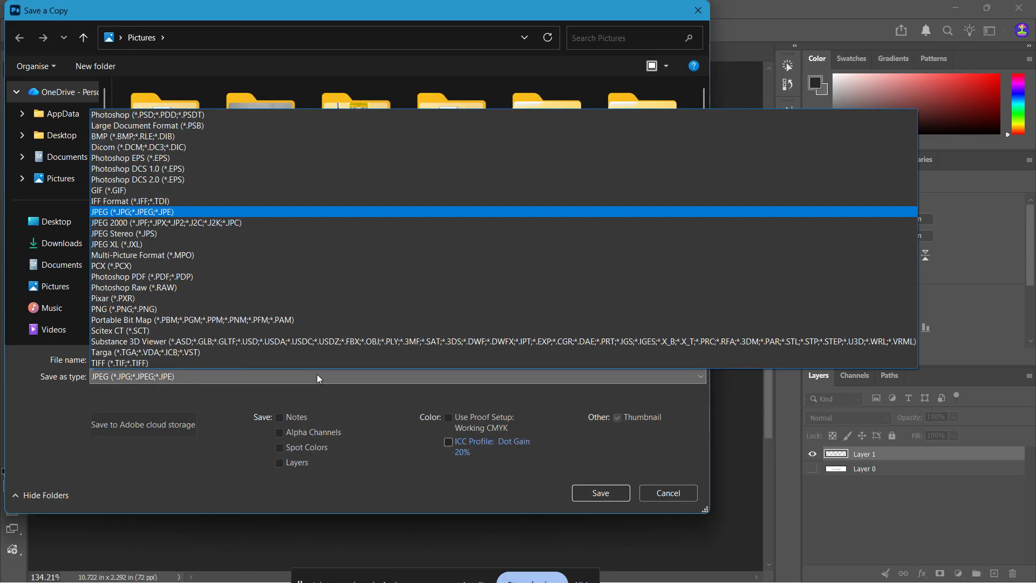
key("p")
key("p")
key("p")
key("p")
key("p")
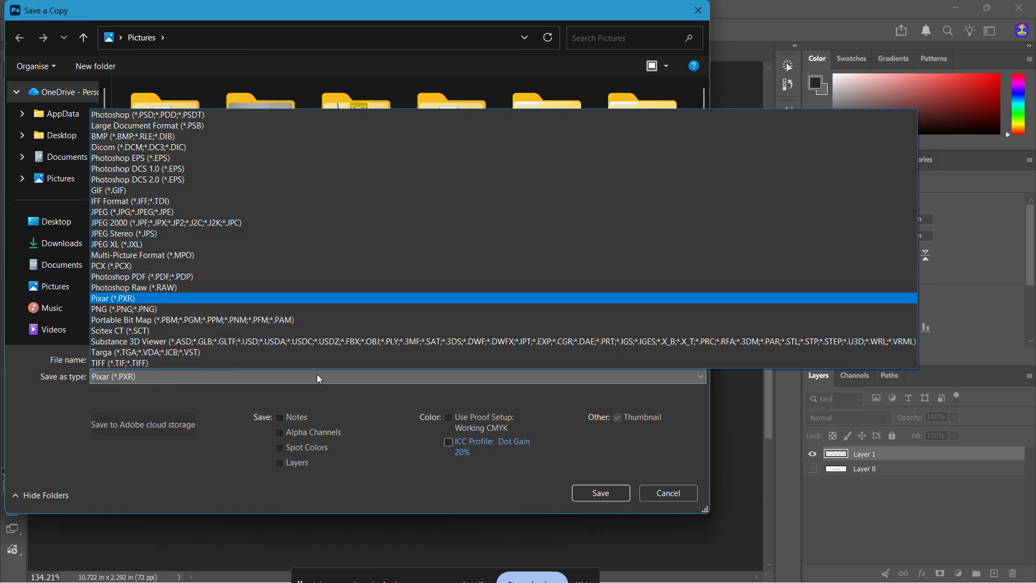
left_click(108, 310)
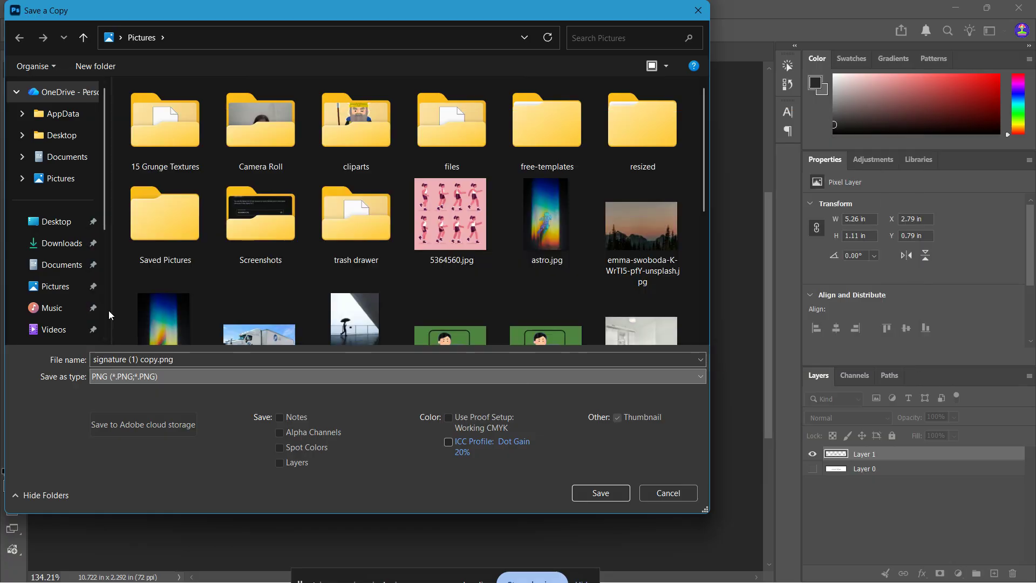
left_click(155, 358)
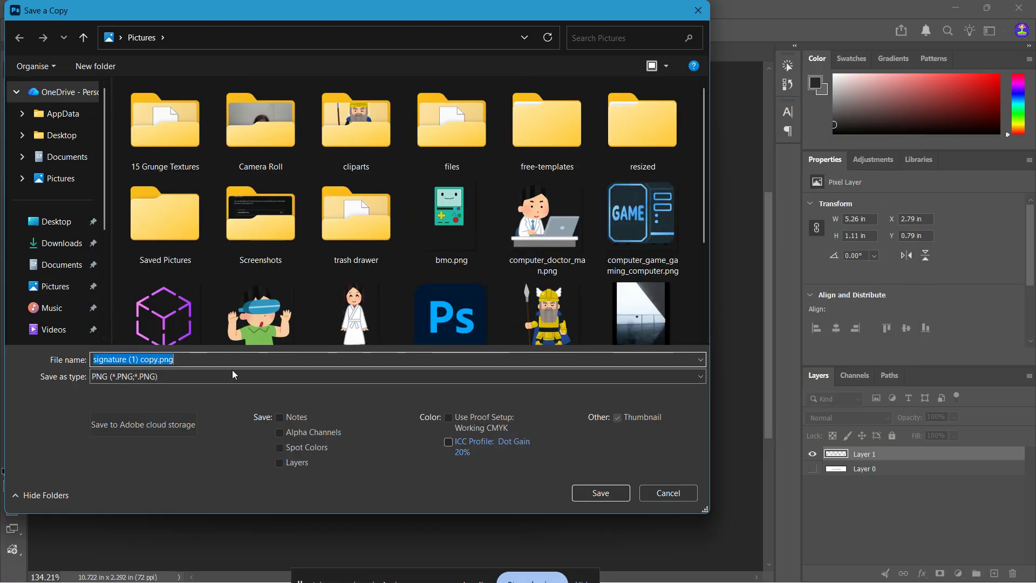
left_click(608, 491)
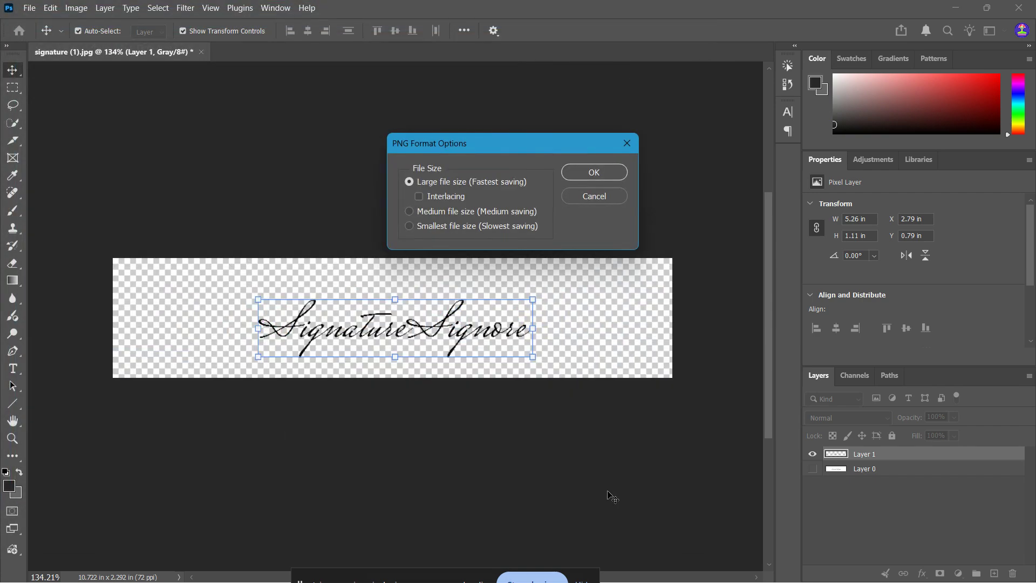
left_click(604, 168)
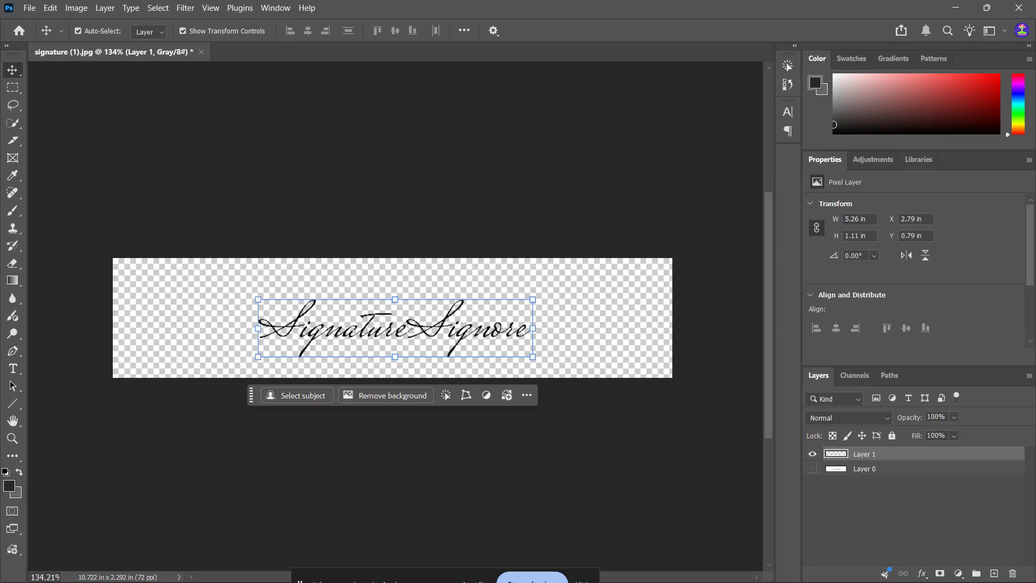
Switch to File Explorer and check the Pictures folder for the saved signature PNG
mouse_move(601, 559)
left_click(500, 560)
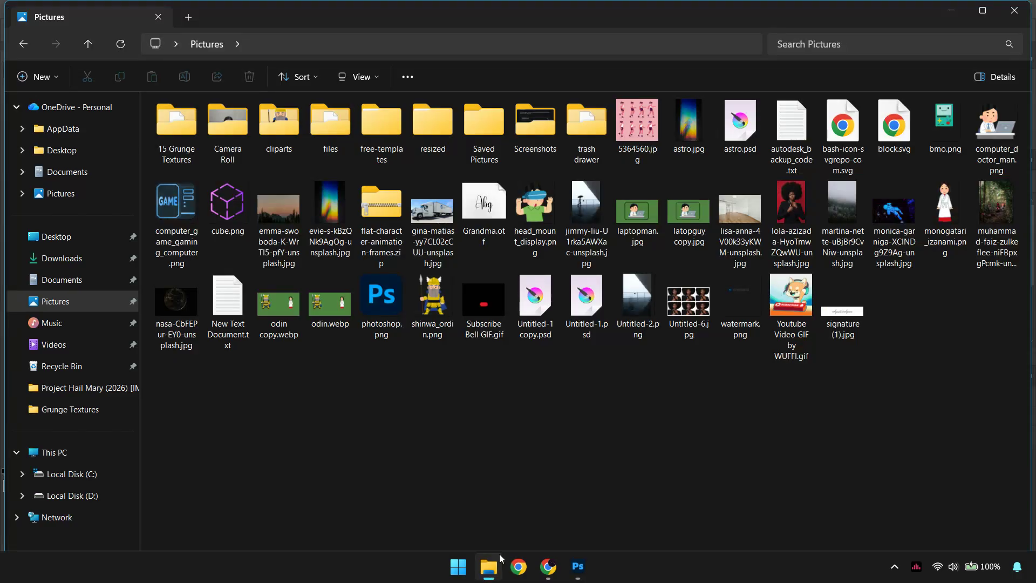
left_click(76, 323)
left_click(89, 301)
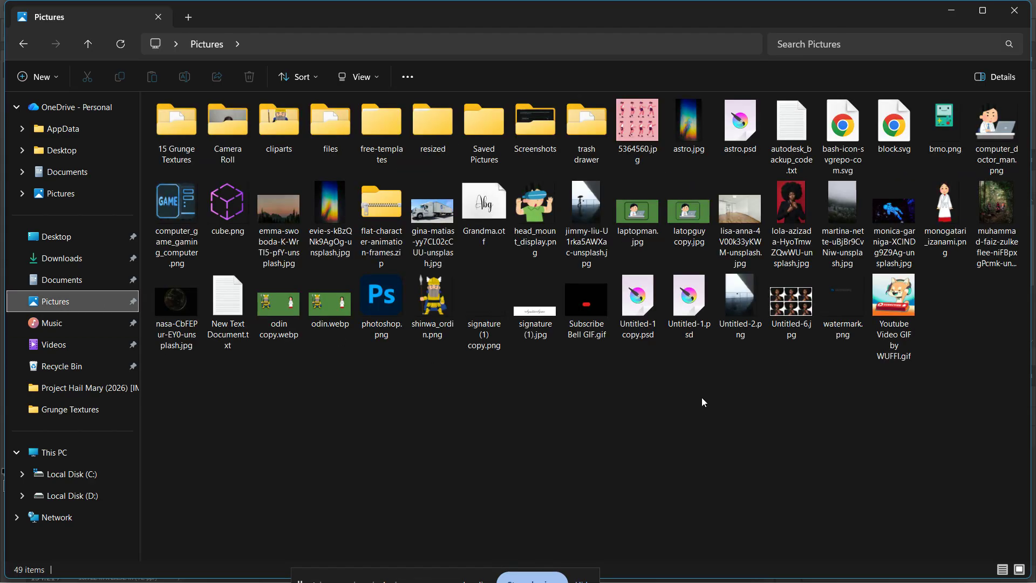
left_click(533, 329)
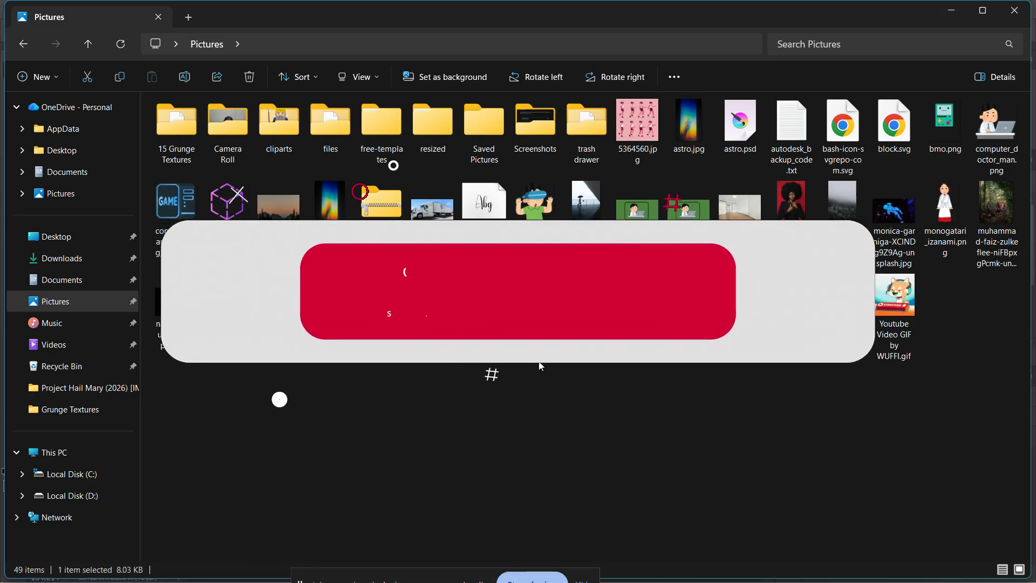